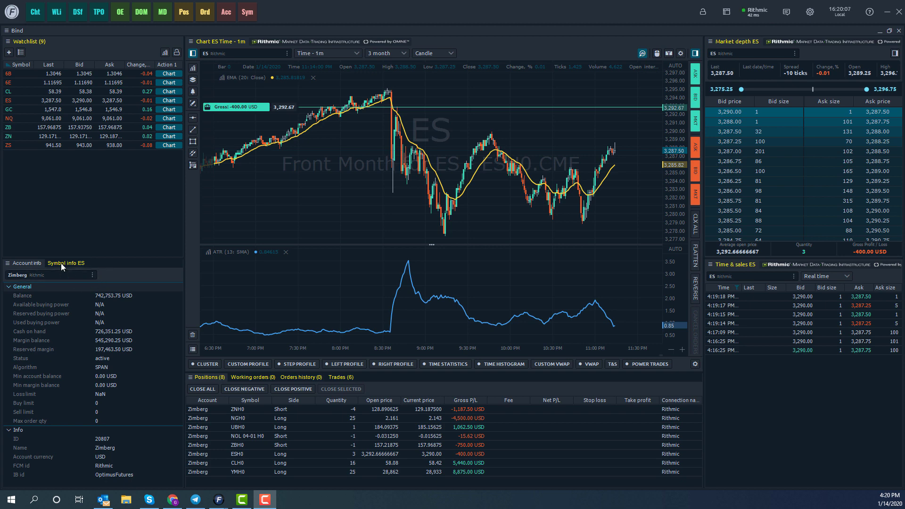
Step: Open a floating Account info panel from the launcher's Informational group, reposition it, and open its ≡ menu
click(11, 15)
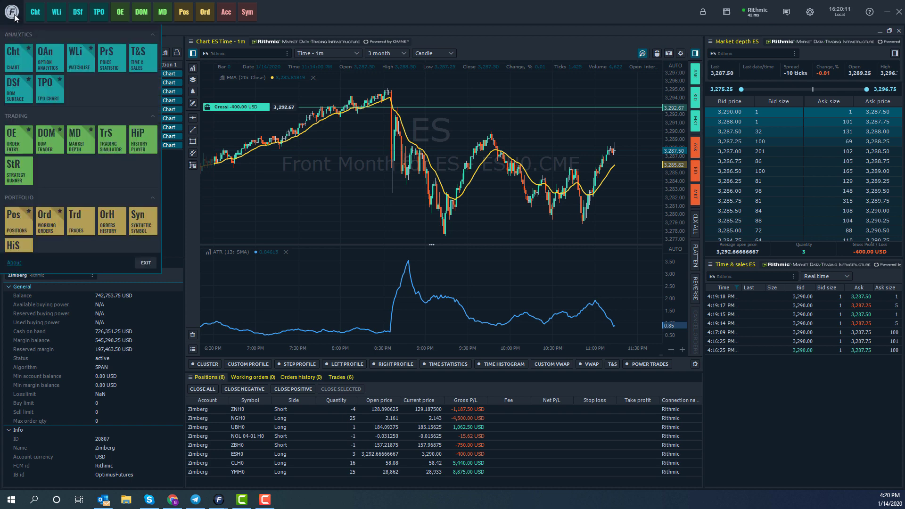
scroll(40, 98, down, 3)
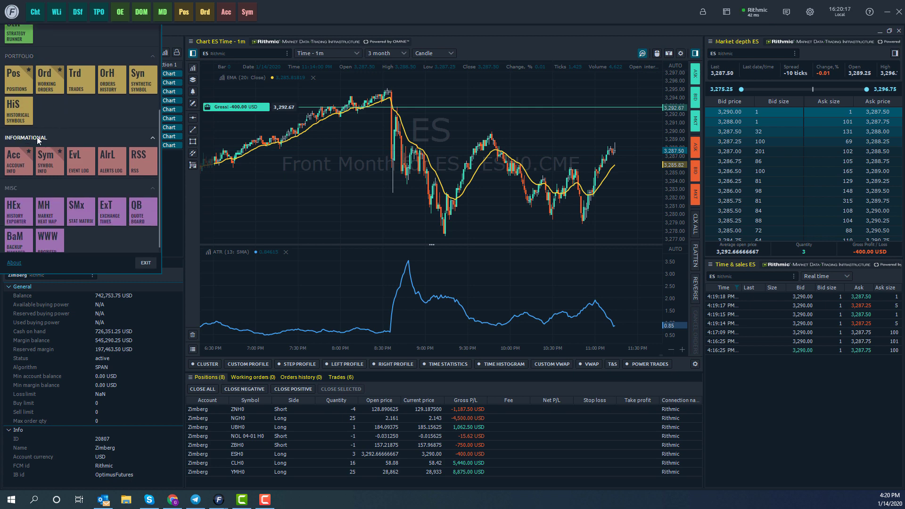
click(26, 161)
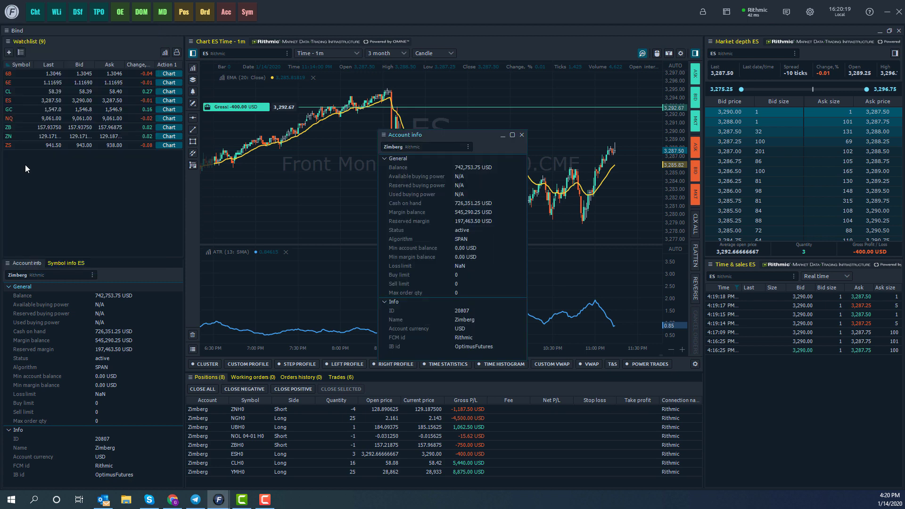
drag(451, 138, 447, 119)
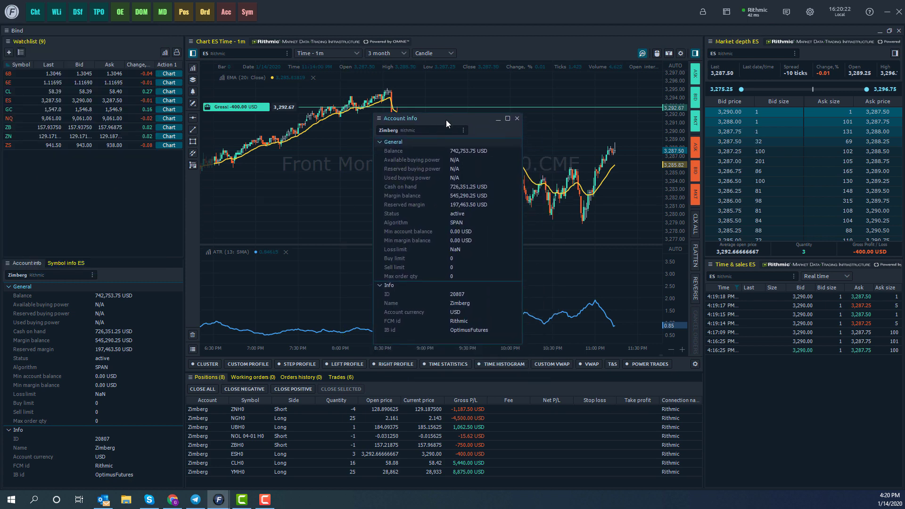
click(380, 120)
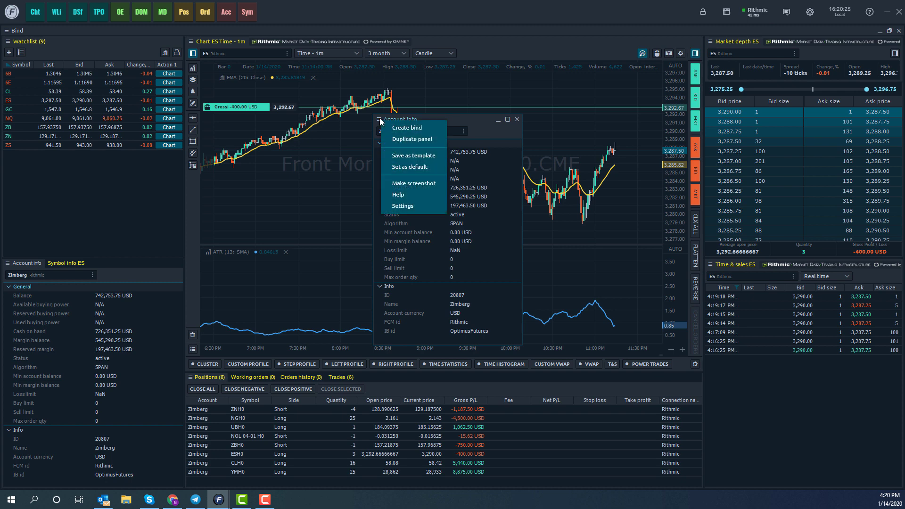
Step: In Account info Settings, inspect the Name and Value column options, then close without changes
click(407, 207)
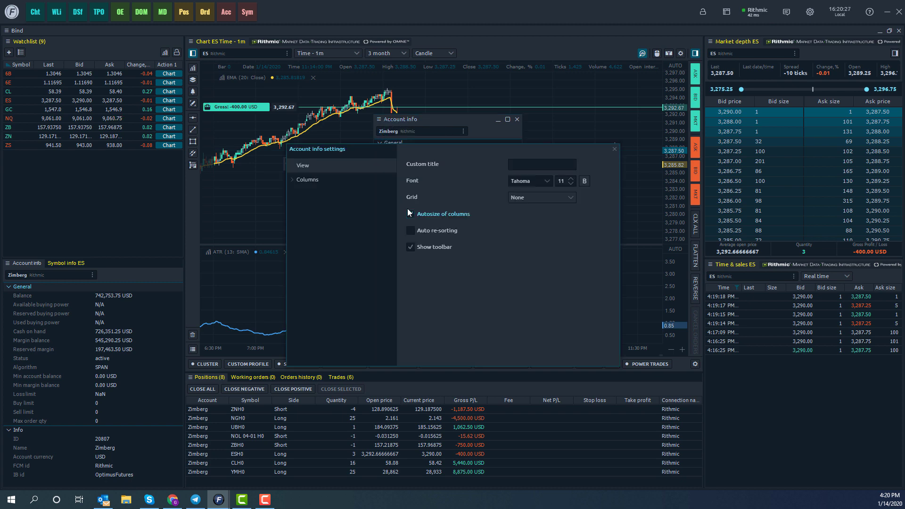
drag(432, 151, 412, 168)
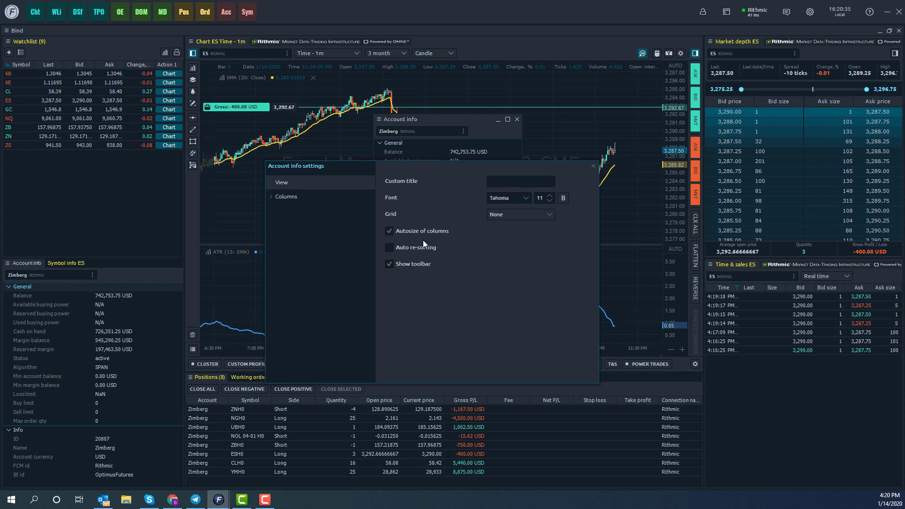
click(306, 196)
click(304, 212)
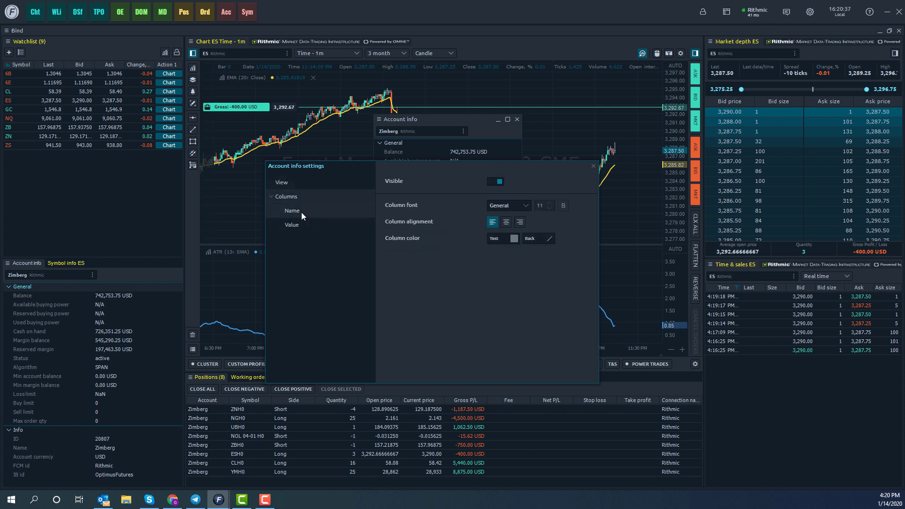
click(311, 227)
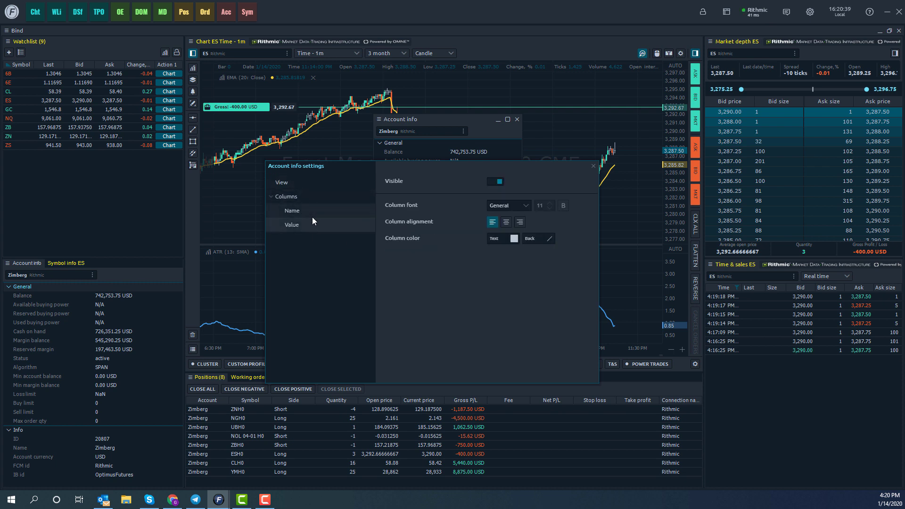
click(594, 166)
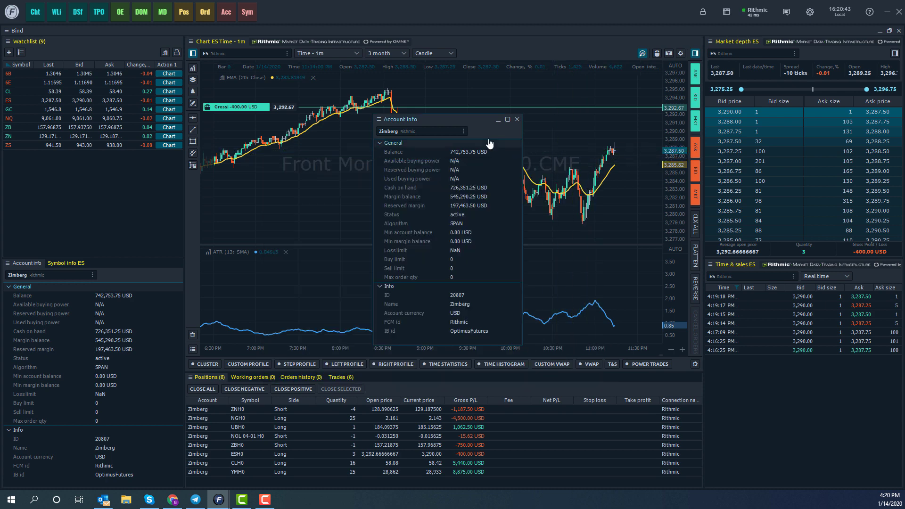
Step: Close the floating Account info window, review ES symbol info, then return to Account info
click(516, 119)
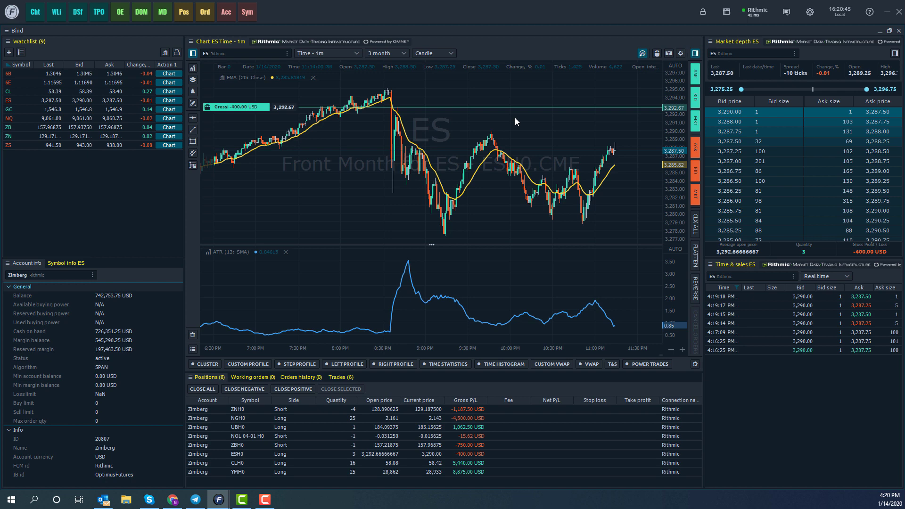
click(73, 263)
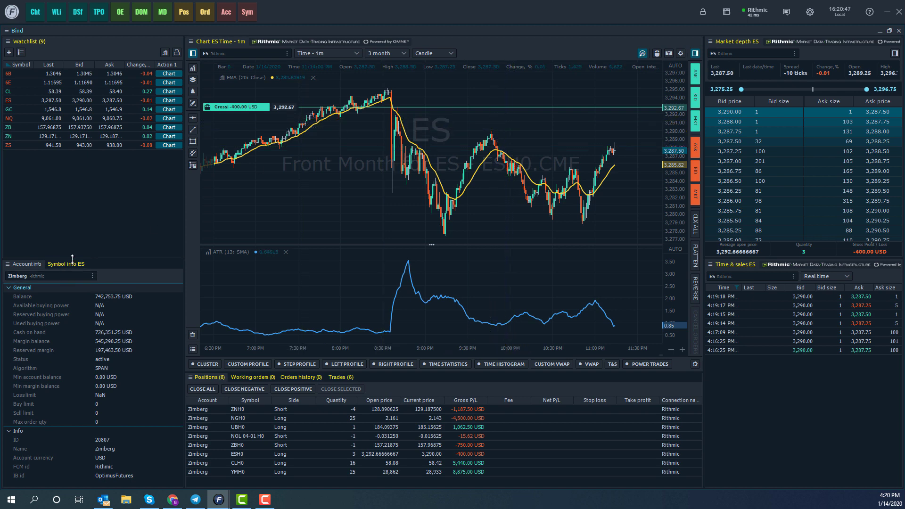
scroll(109, 333, down, 2)
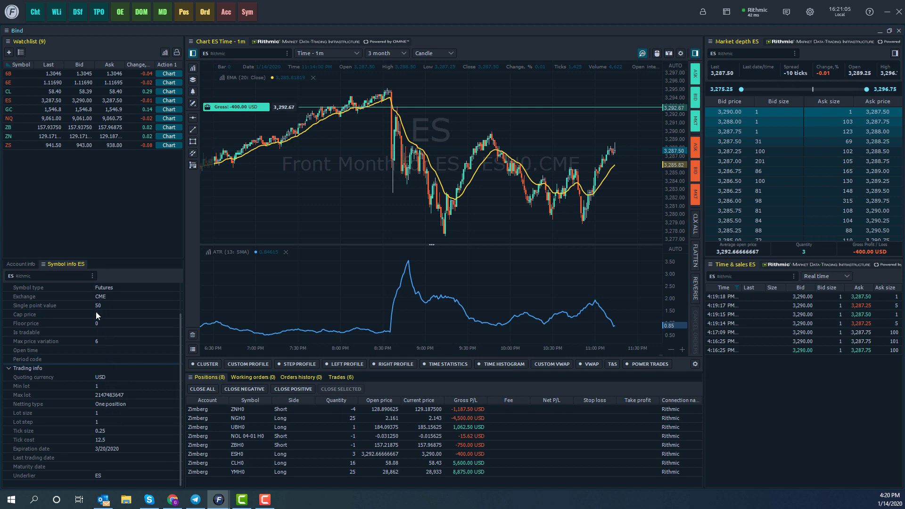
click(26, 265)
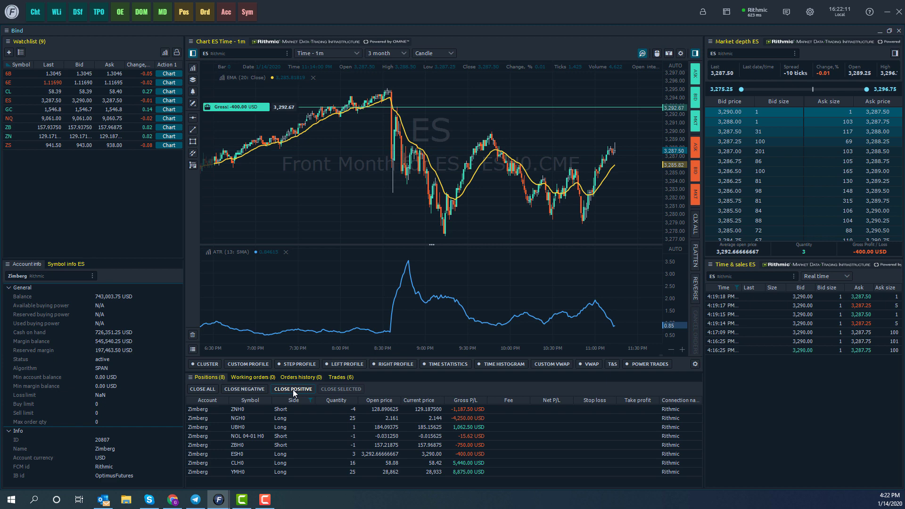
Step: Load NGH0, then UBH0, then NOL 04-01 H0 from the Positions table into the linked panels
click(253, 417)
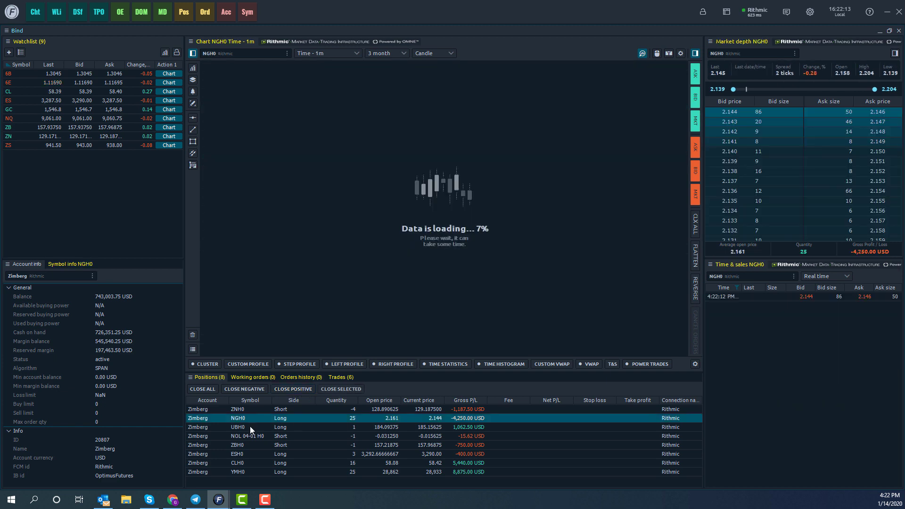
click(250, 427)
click(248, 440)
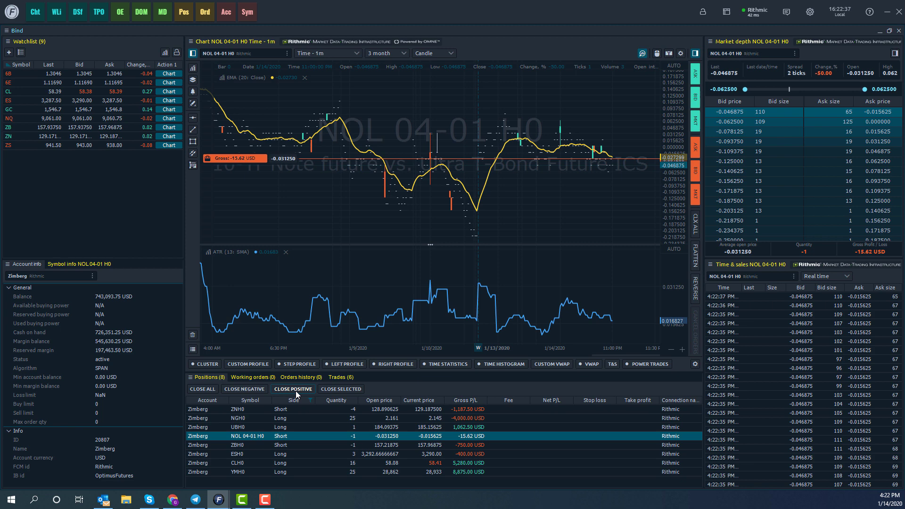
Step: With chart trading on, place and confirm a Day Buy Stop for 1 NOL 04-01 H0 at 0.125000
click(248, 376)
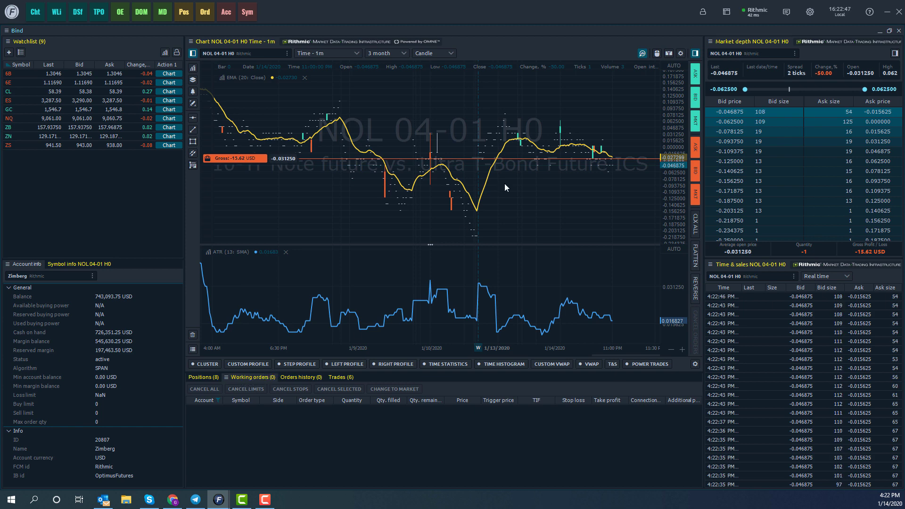
click(662, 54)
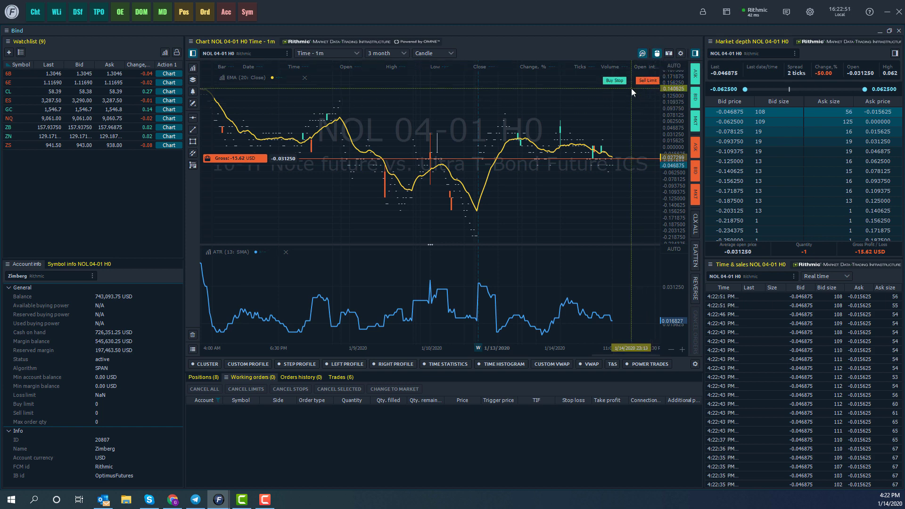
click(627, 97)
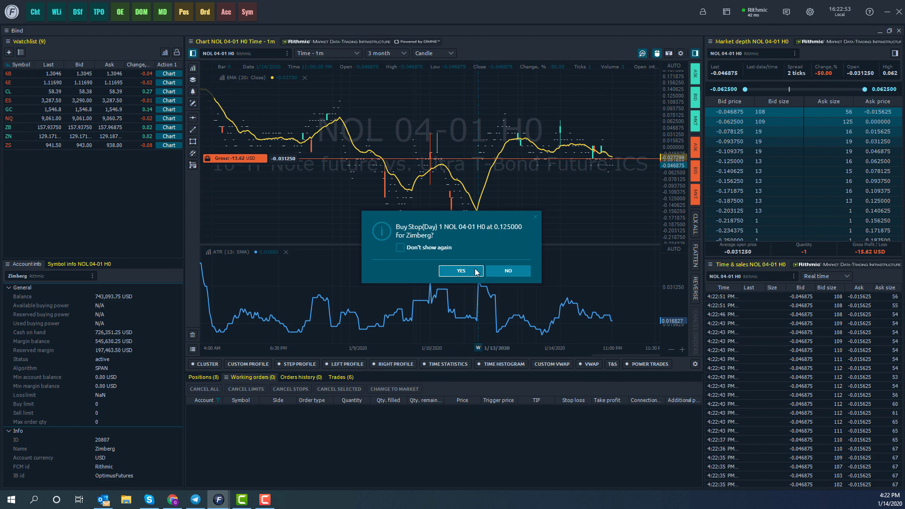
click(476, 272)
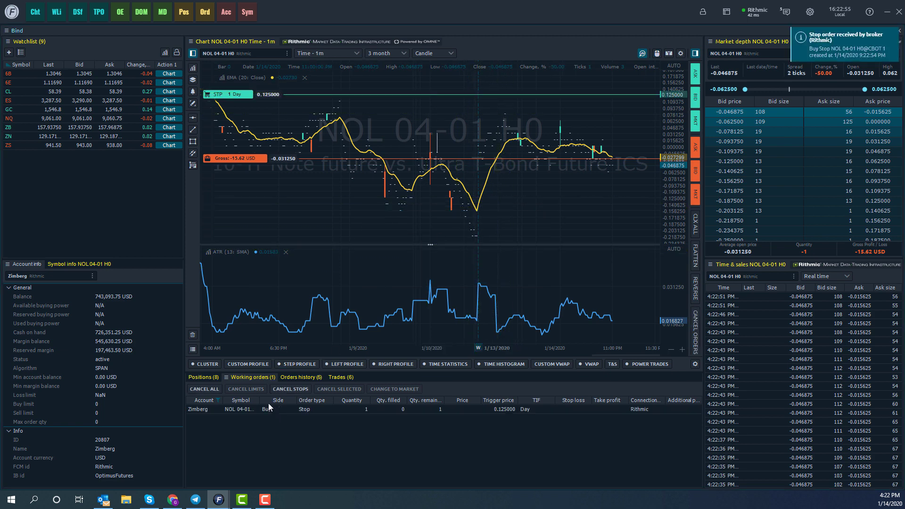
Step: Select the NOL 04-01 H0 Buy Stop row in the Working orders table
click(238, 410)
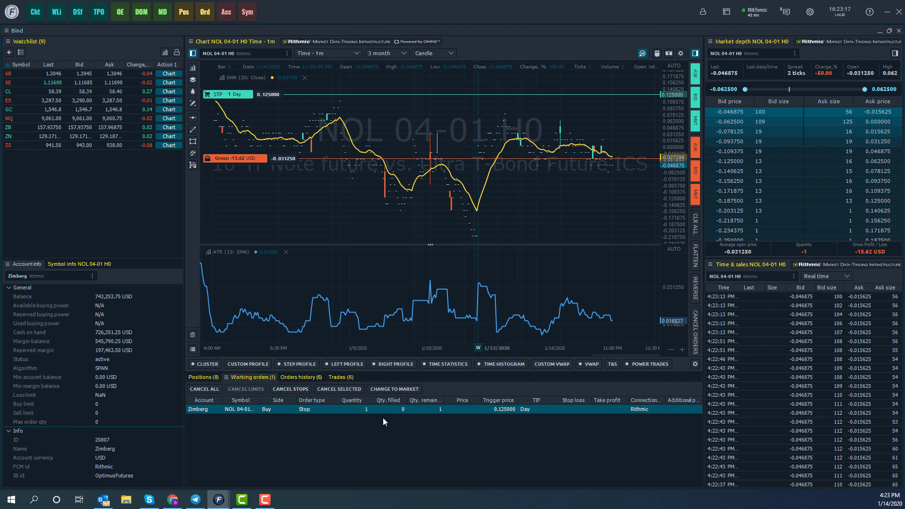
Step: Convert the NOL 04-01 H0 buy stop to a market order and view the five open positions
click(358, 390)
click(385, 389)
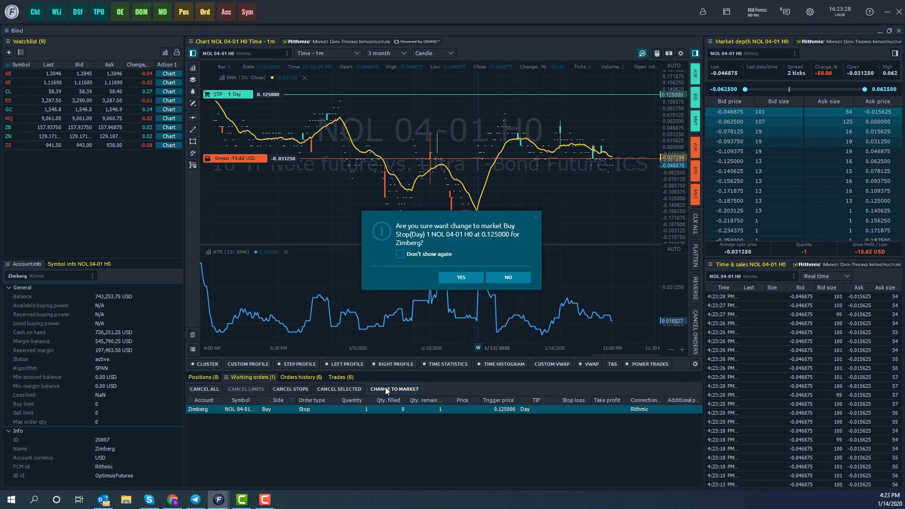
click(460, 275)
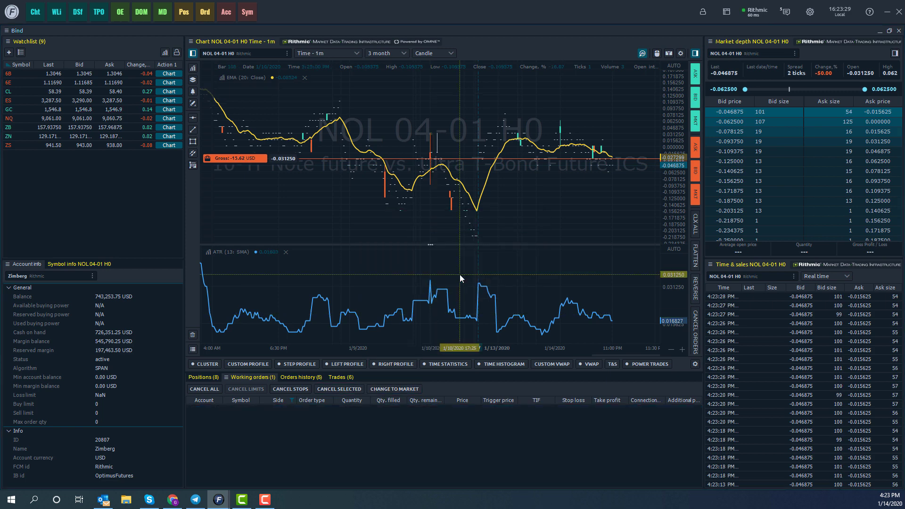
click(208, 380)
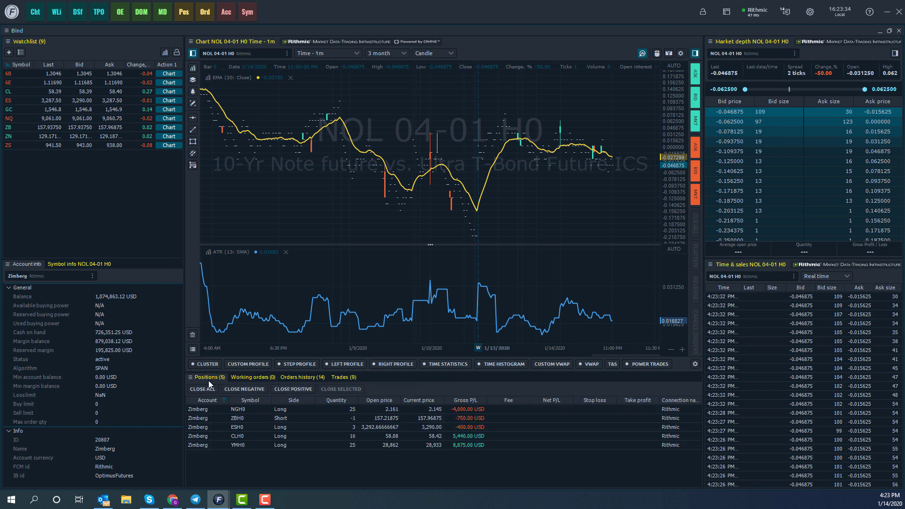
Step: Look through Orders history, then switch to Trades showing nine fills including the NOL 04-01 H0 buy
click(296, 377)
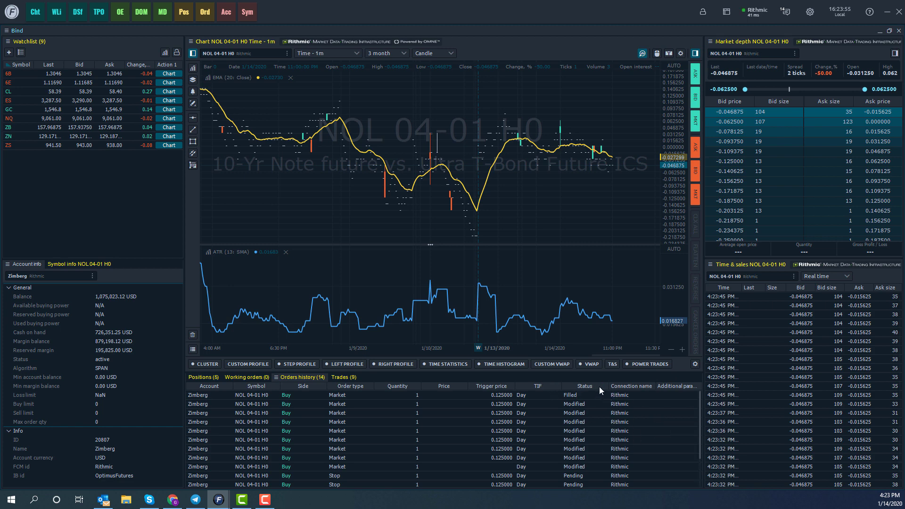
click(344, 377)
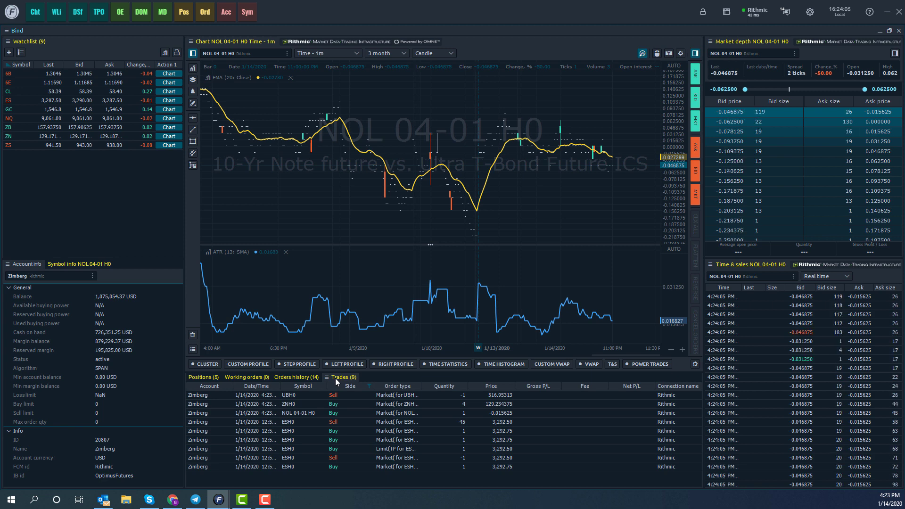
Step: Load UBH0 from the Trades list into the linked panels and widen the Order type column
click(393, 394)
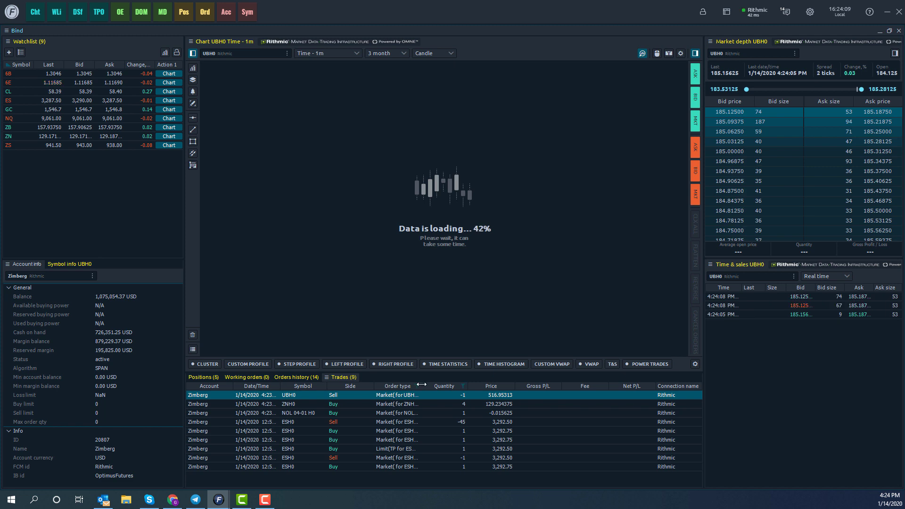
drag(421, 386, 449, 386)
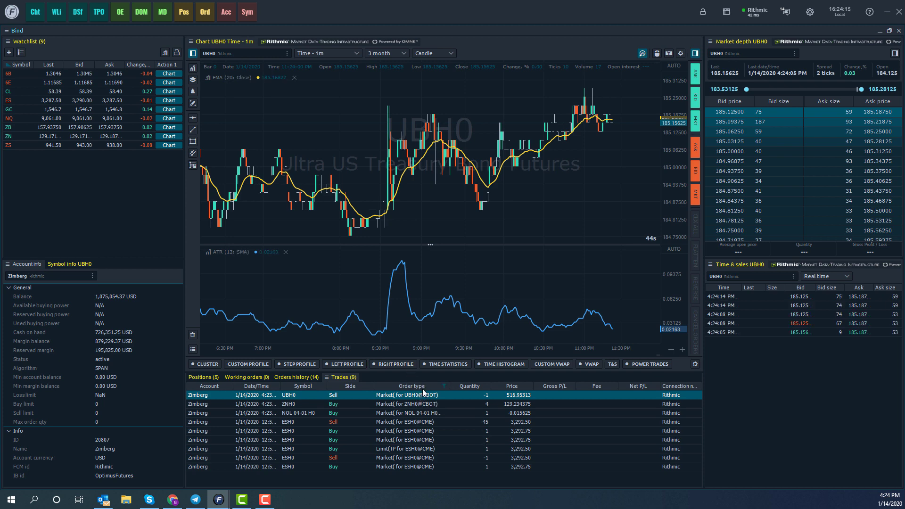
drag(448, 386, 443, 383)
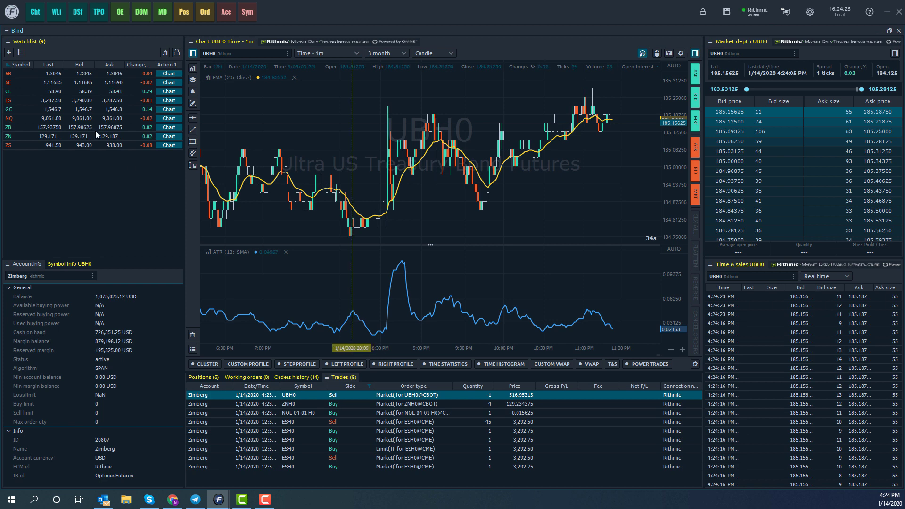
Step: Open the F-logo panel launcher and scroll through its Analytics, Trading, Portfolio, Informational and Misc sections
click(12, 11)
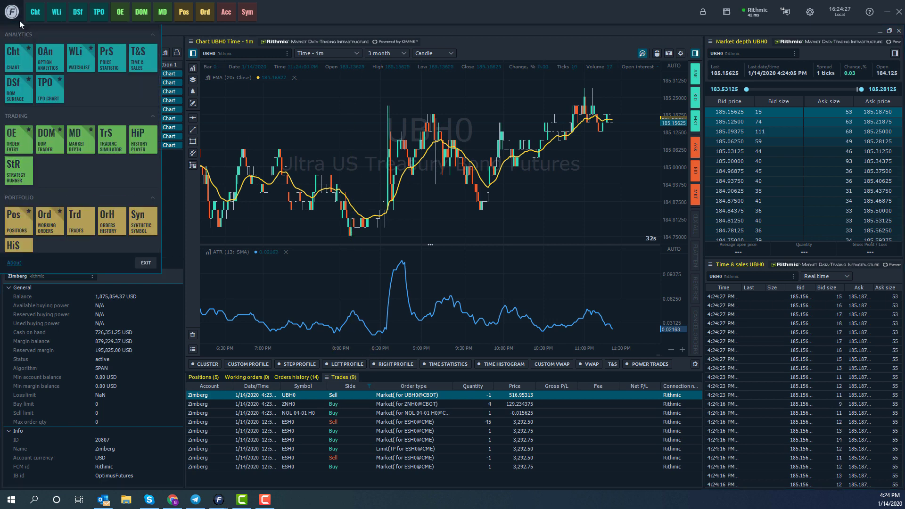
scroll(43, 157, down, 3)
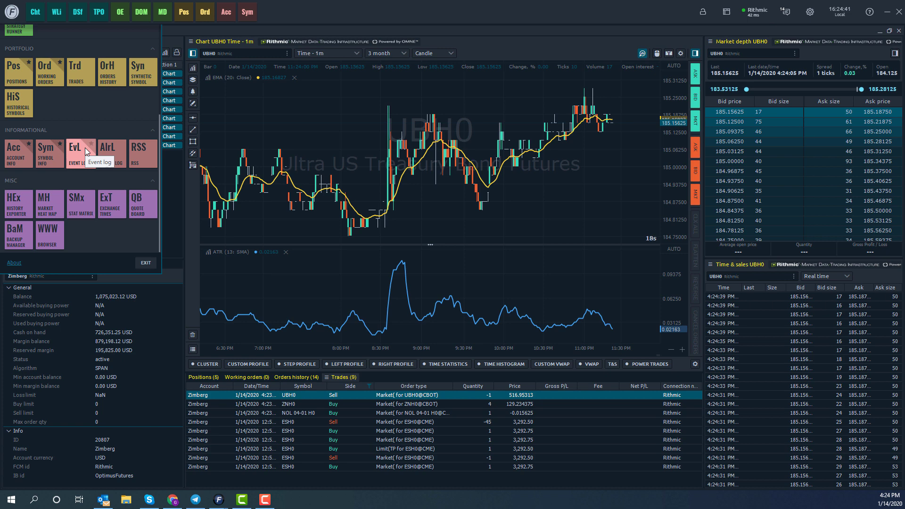
scroll(89, 133, up, 3)
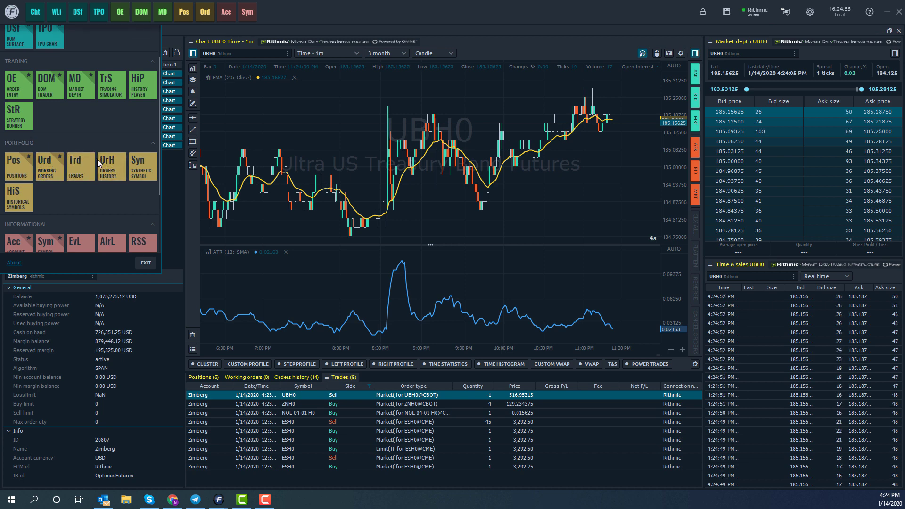
Step: Open the Orders history and Trades windows, moving Trades aside to reveal Orders history
click(111, 162)
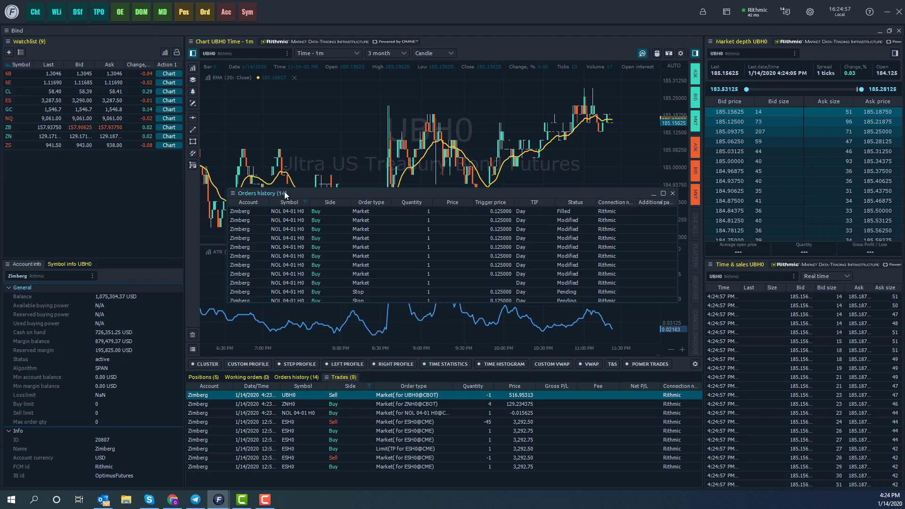
click(14, 15)
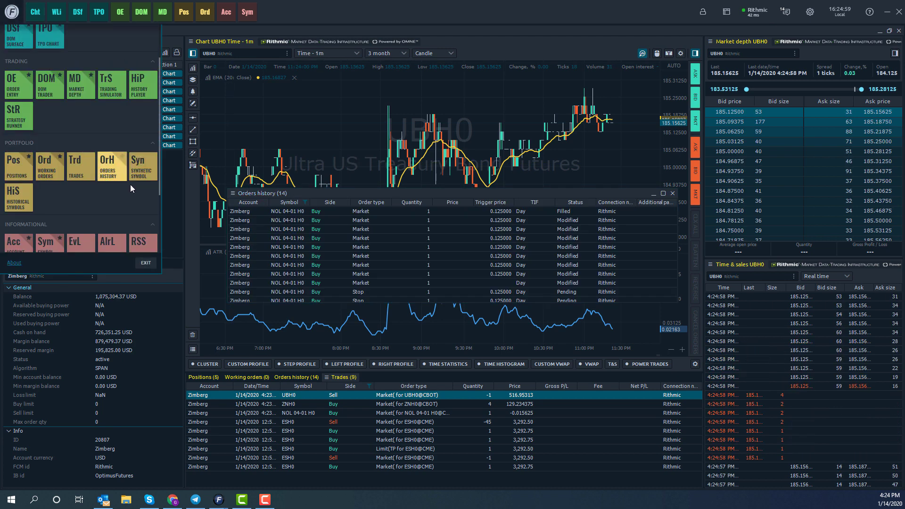
click(88, 177)
drag(305, 192, 305, 224)
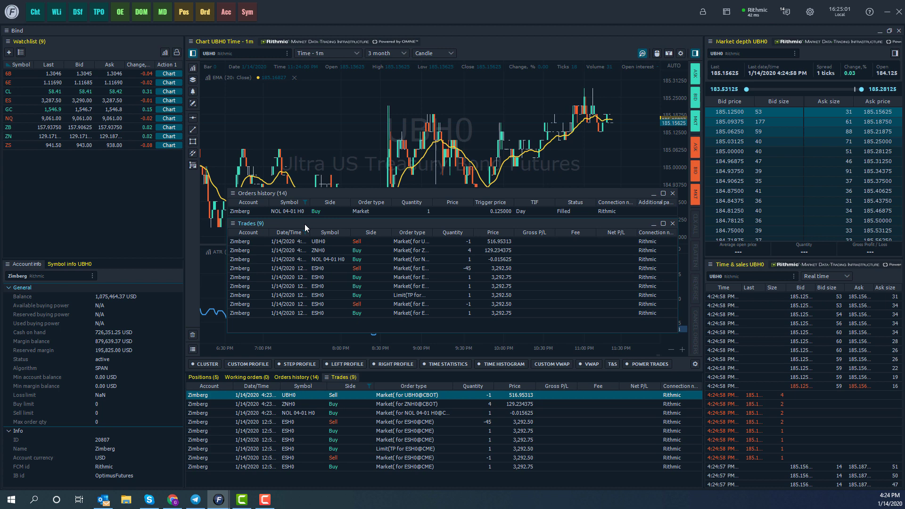
Step: Open Working orders and Positions, then merge Positions into one tabbed group with the others
click(18, 14)
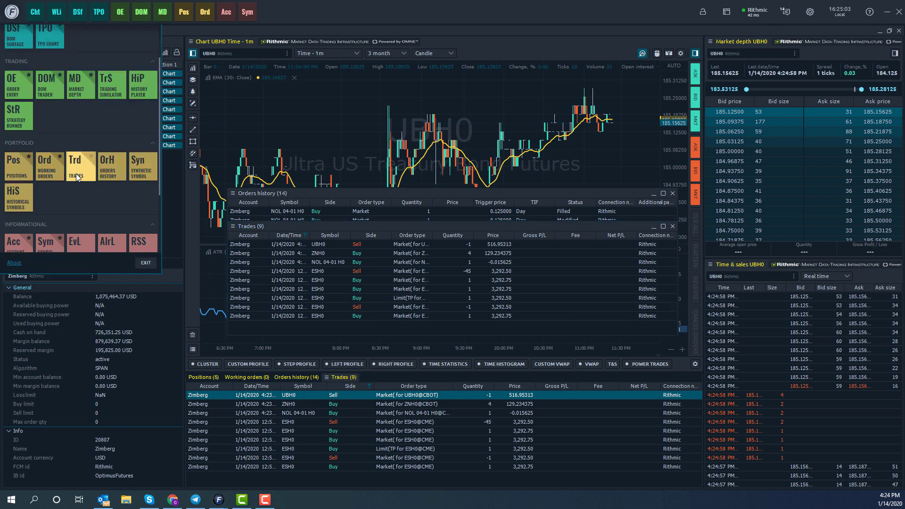
click(49, 166)
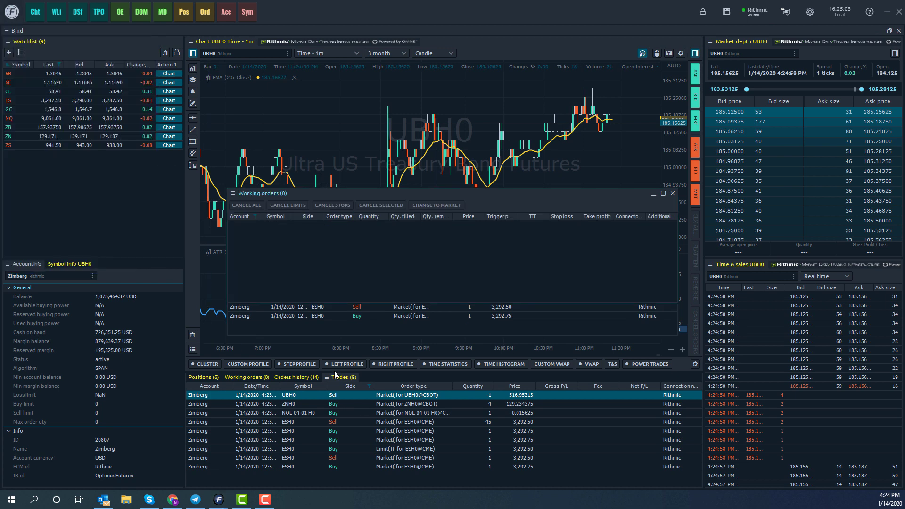
click(14, 13)
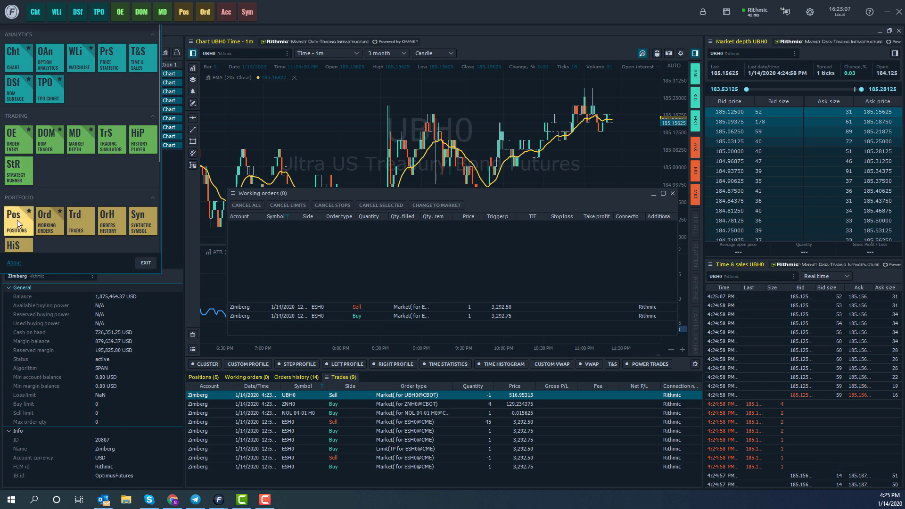
click(18, 216)
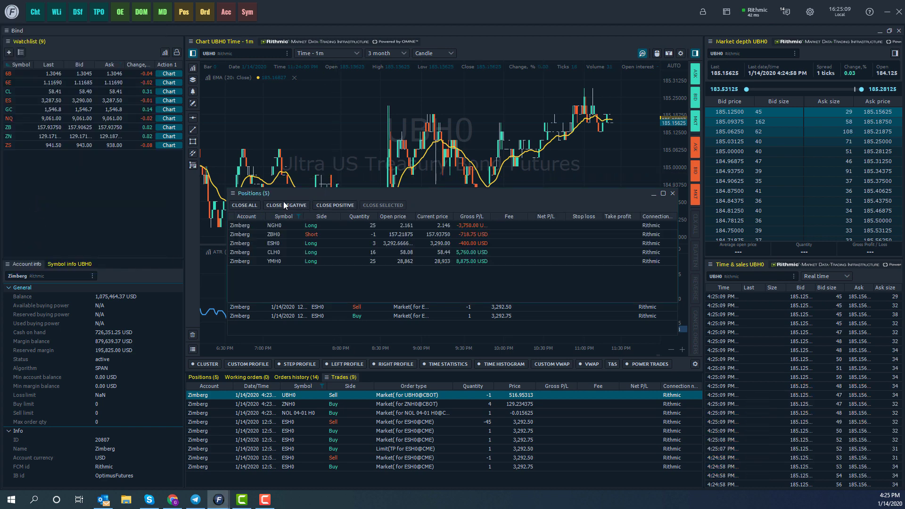
mouse_move(284, 202)
mouse_down()
mouse_move(277, 232)
mouse_move(244, 235)
mouse_move(274, 199)
mouse_move(260, 201)
mouse_move(300, 217)
mouse_move(303, 200)
mouse_move(289, 194)
mouse_up()
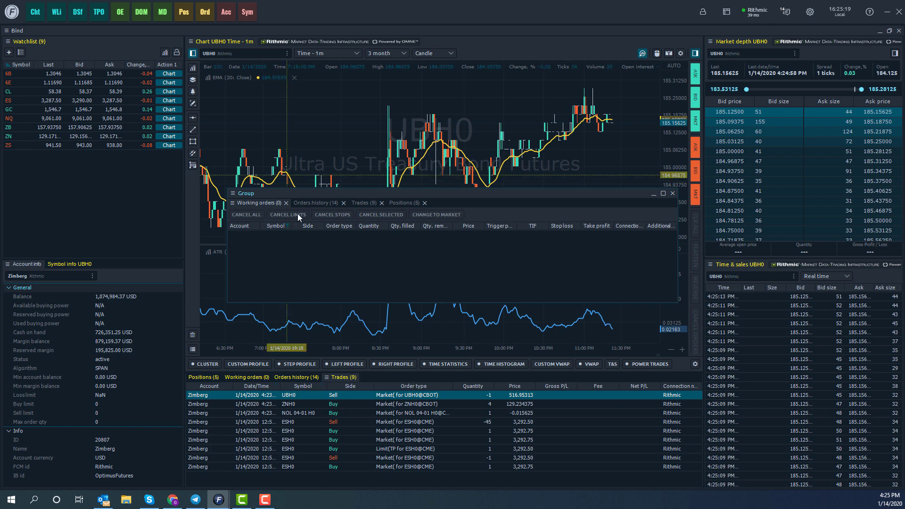
Step: Cycle through the Orders history, Trades, Positions and Working orders tabs, then drag the group off the UBH0 chart
click(317, 203)
click(359, 203)
click(386, 204)
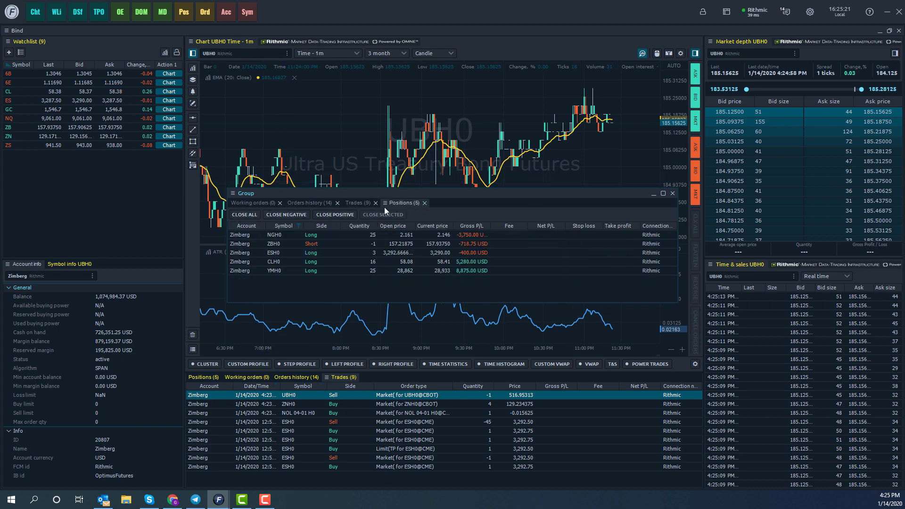
click(355, 202)
click(319, 204)
click(263, 204)
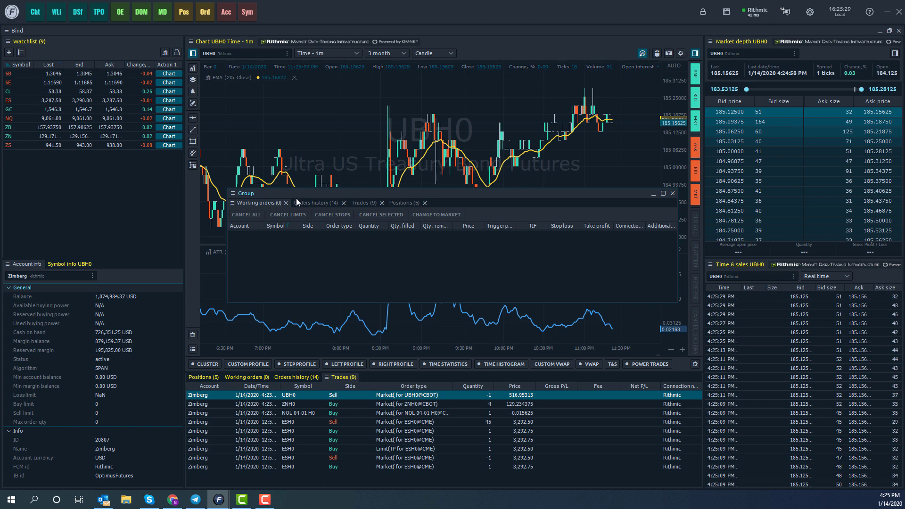
drag(296, 198, 289, 247)
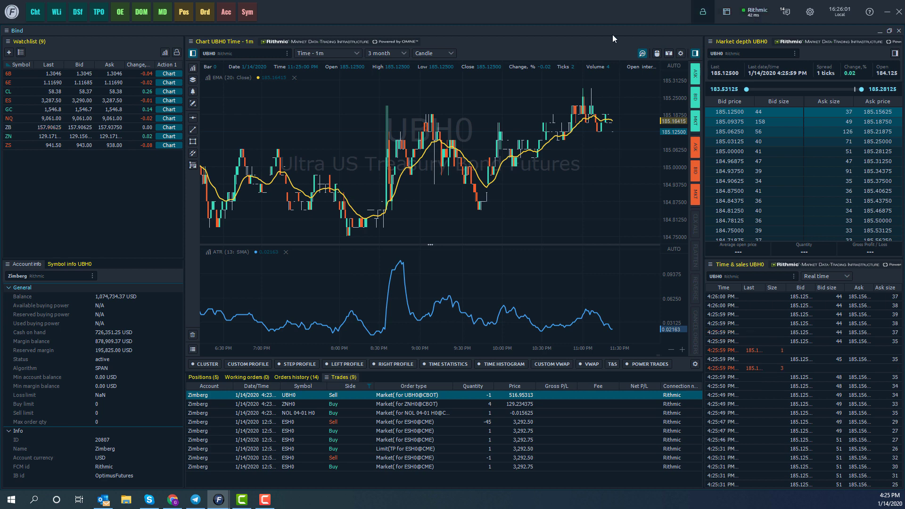
click(52, 277)
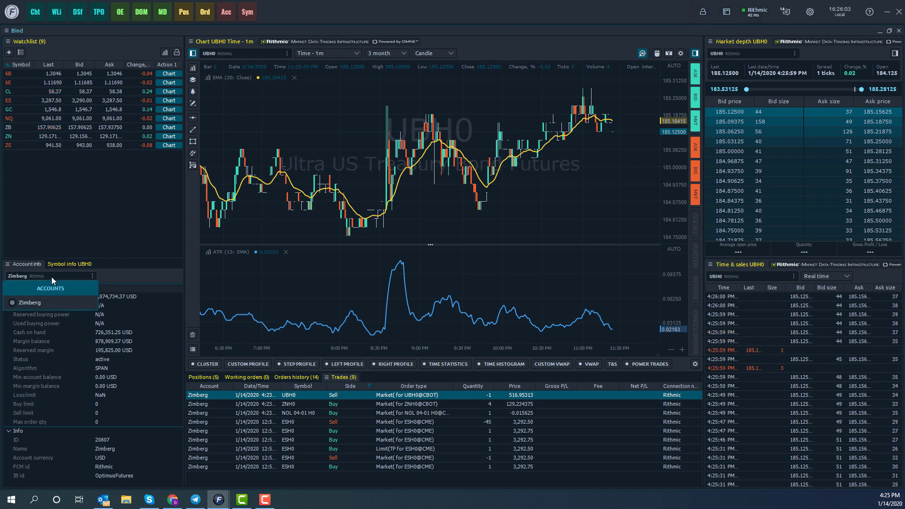
click(57, 275)
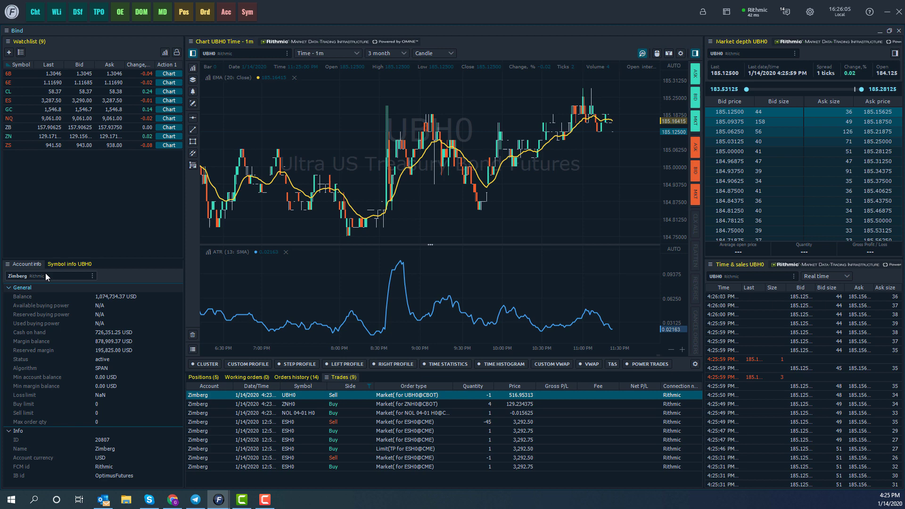
click(81, 279)
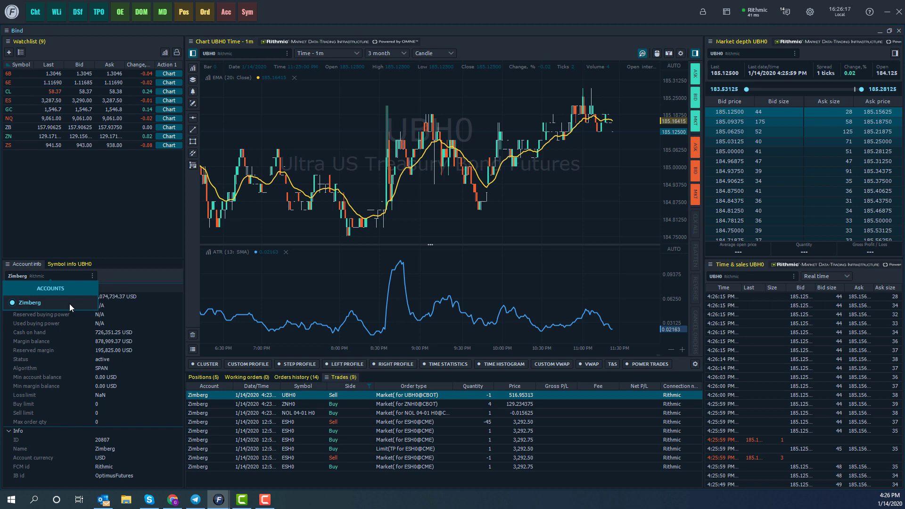
click(70, 303)
click(69, 277)
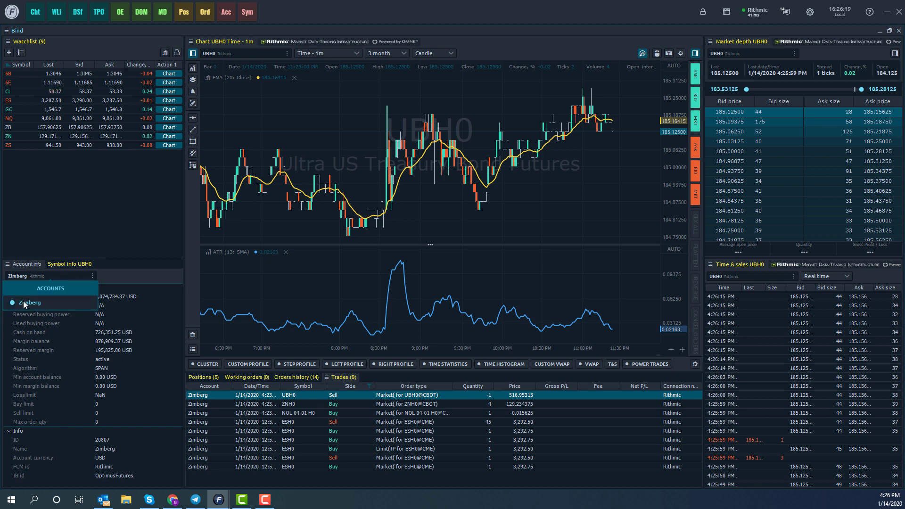
click(97, 262)
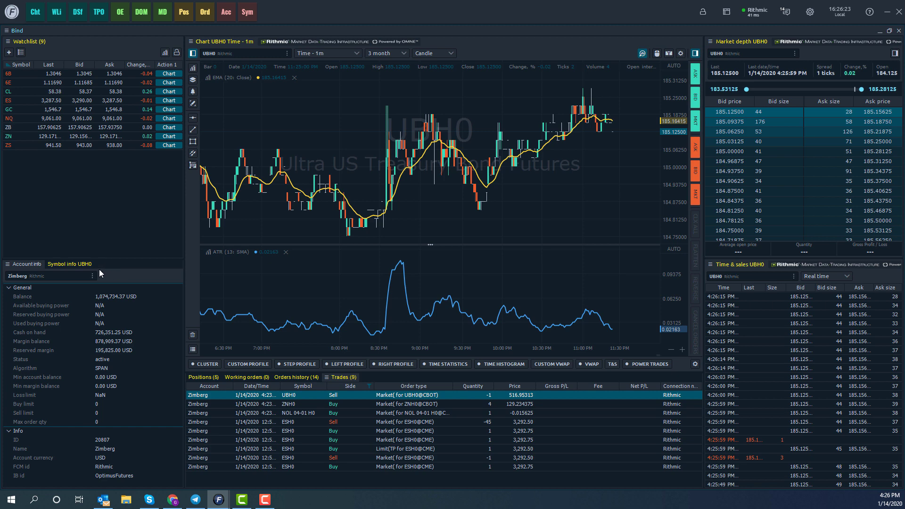
Step: Glance at the chart's order quantity and TIF settings, then hide the UBH0 chart's trading side panel
click(681, 54)
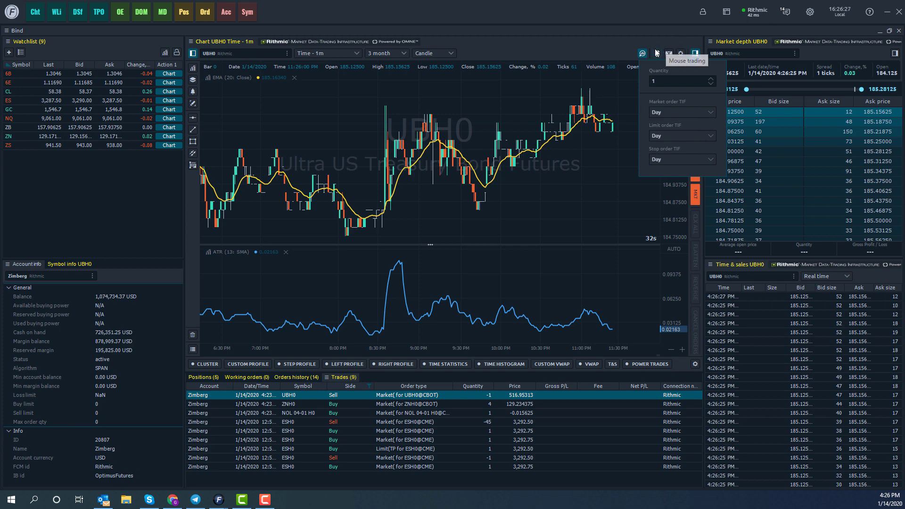
click(681, 53)
click(696, 53)
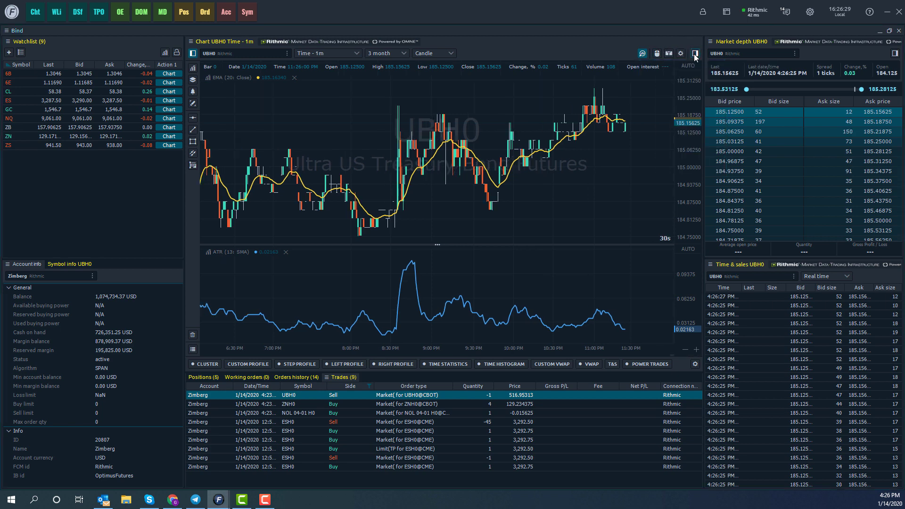